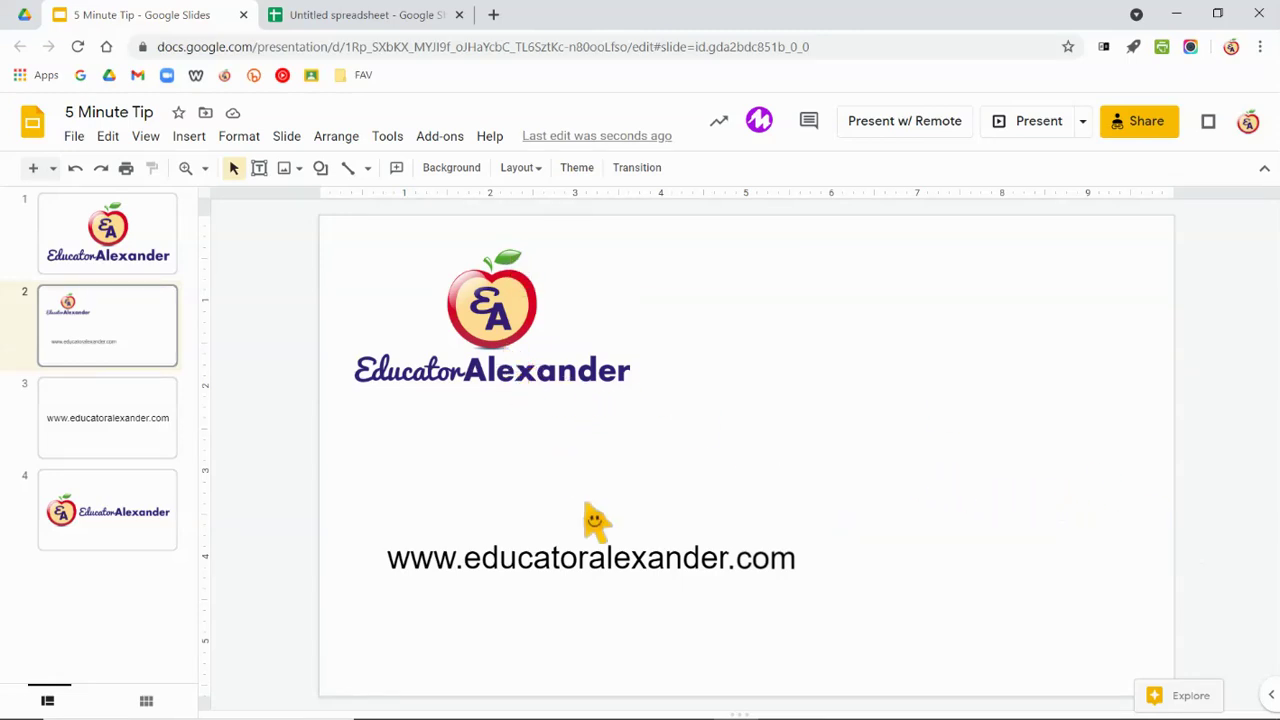
Copy, paste and drag a duplicate of the logo, then delete the copy
left_click(593, 553)
key("Tab")
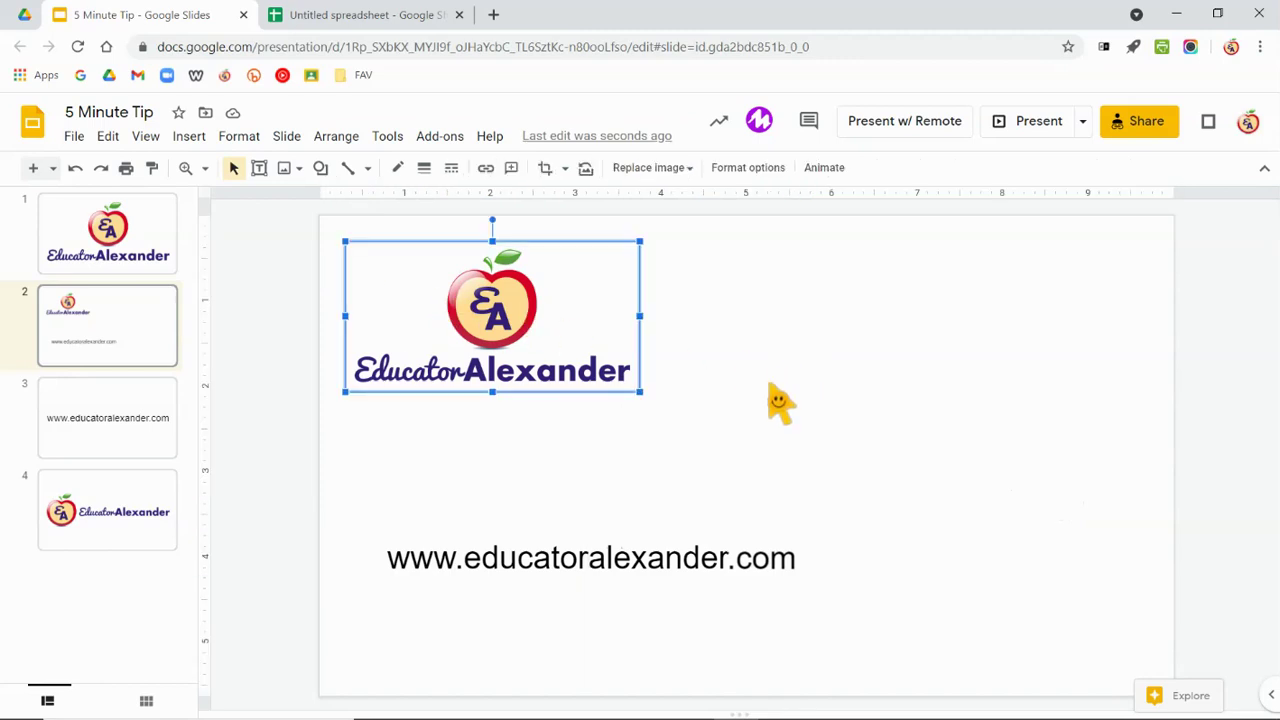
key("Escape")
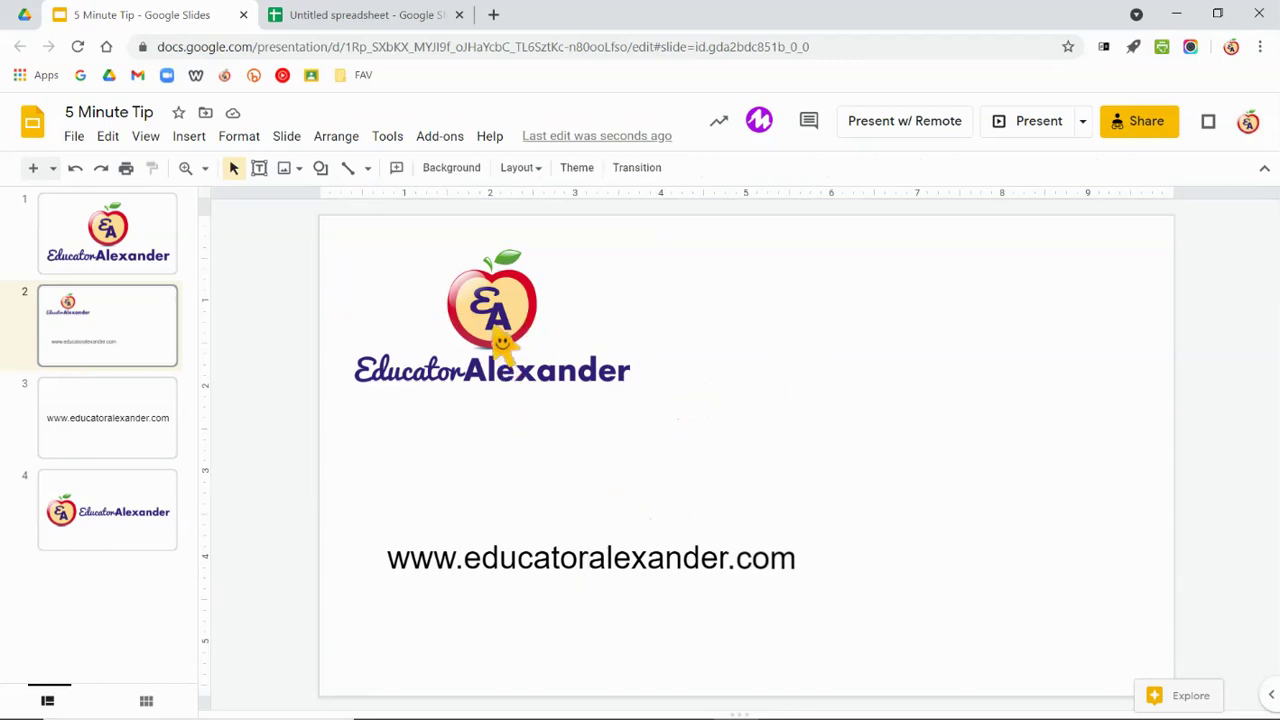
left_click(494, 320)
key("ctrl+c")
left_click(783, 317)
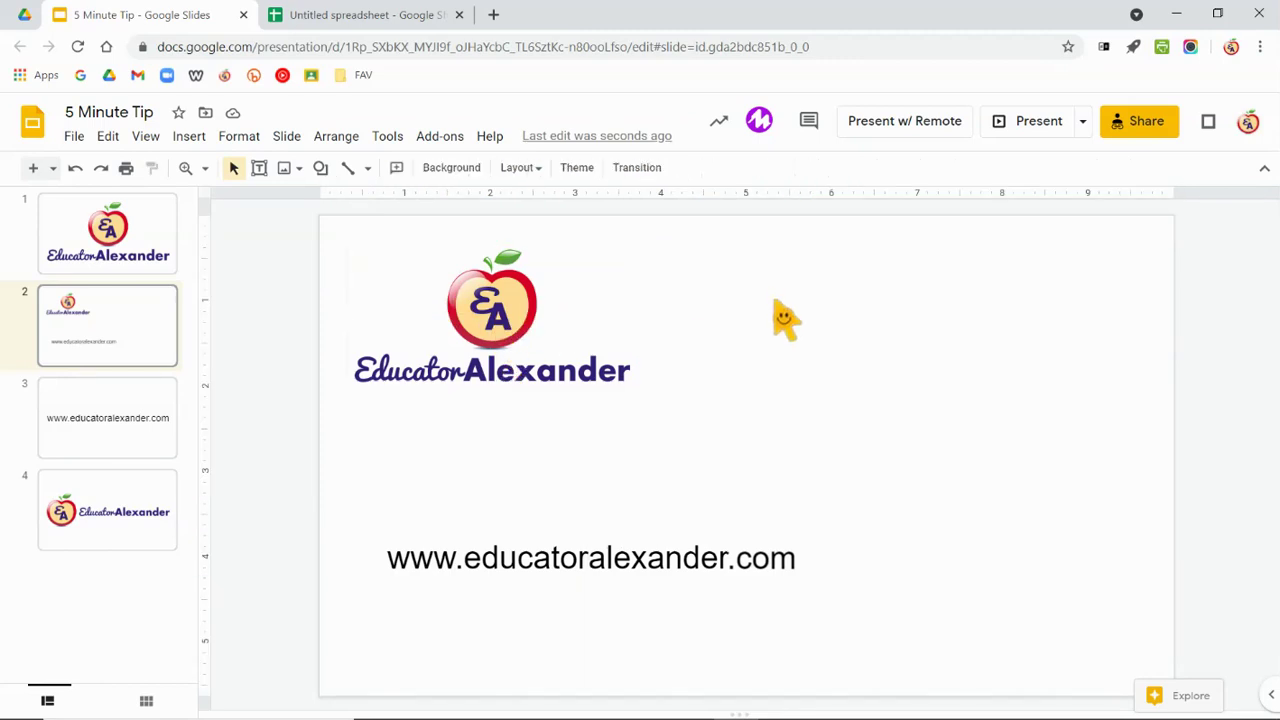
key("ctrl+v")
left_click_drag(535, 335, 797, 352)
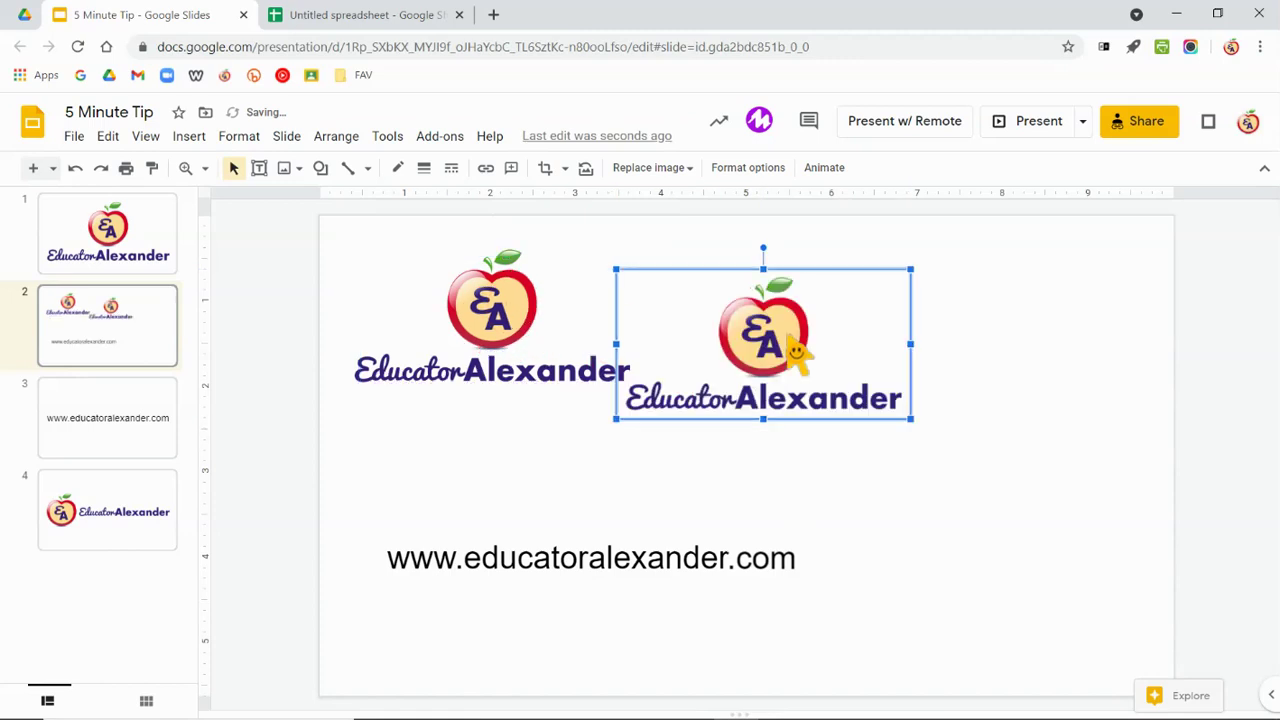
key("Delete")
Copy and paste the logo from the right-click menu, delete it, then drag a copy right
right_click(520, 322)
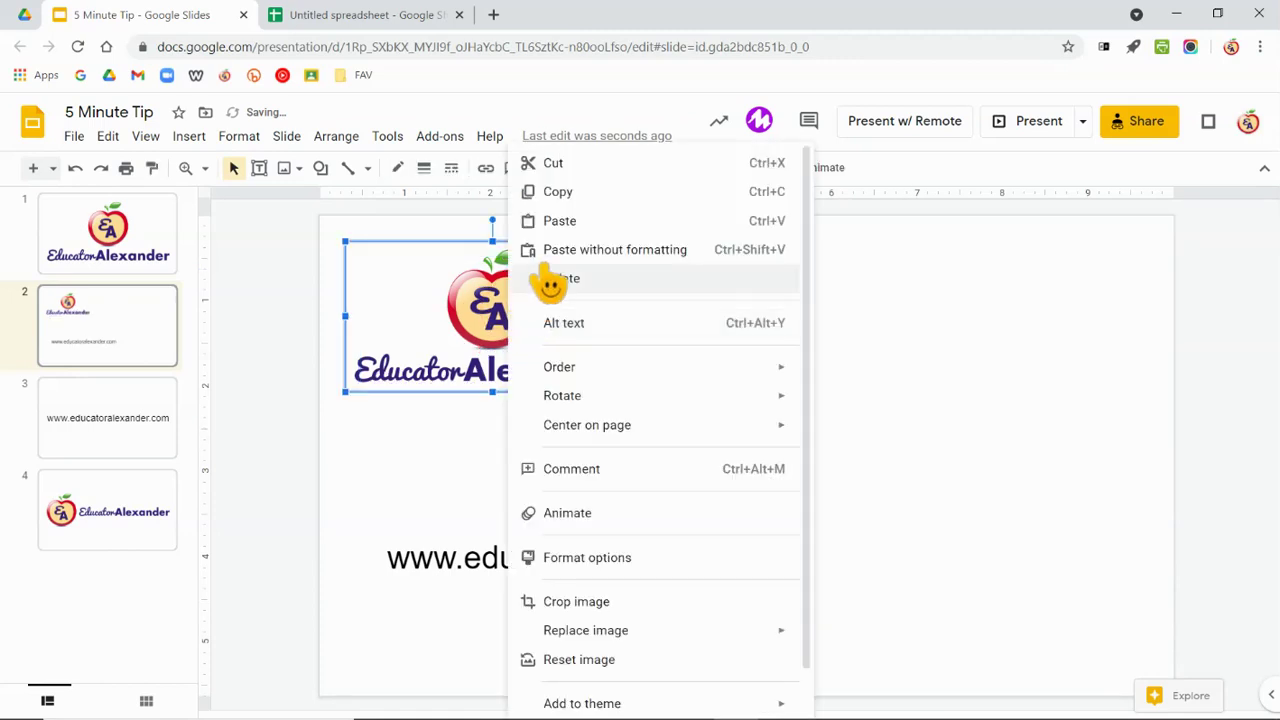
left_click(576, 196)
right_click(951, 339)
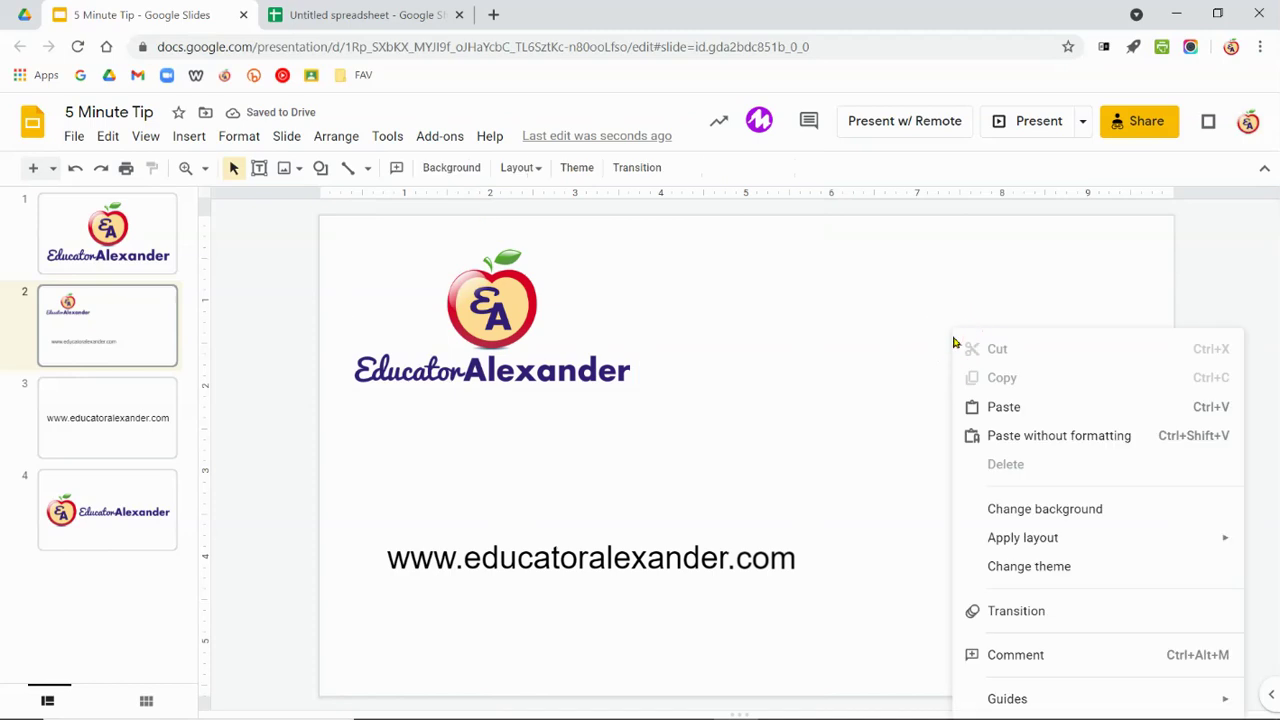
left_click(992, 408)
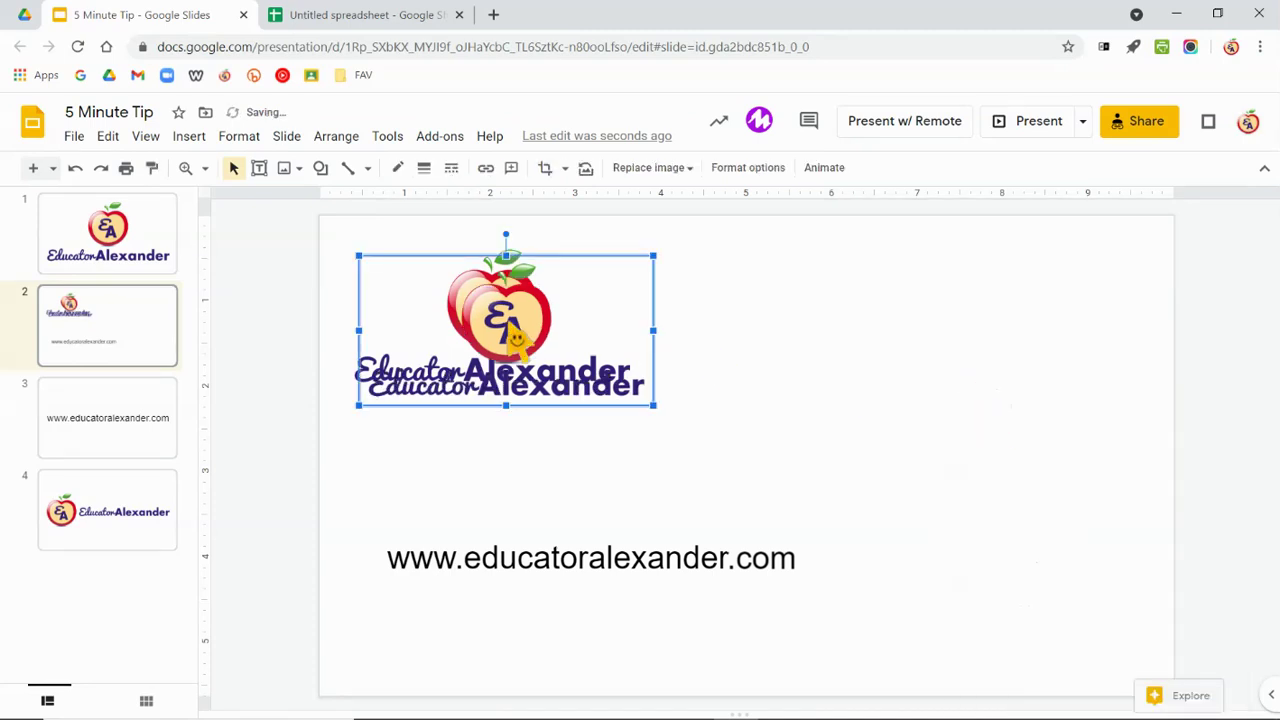
key("Delete")
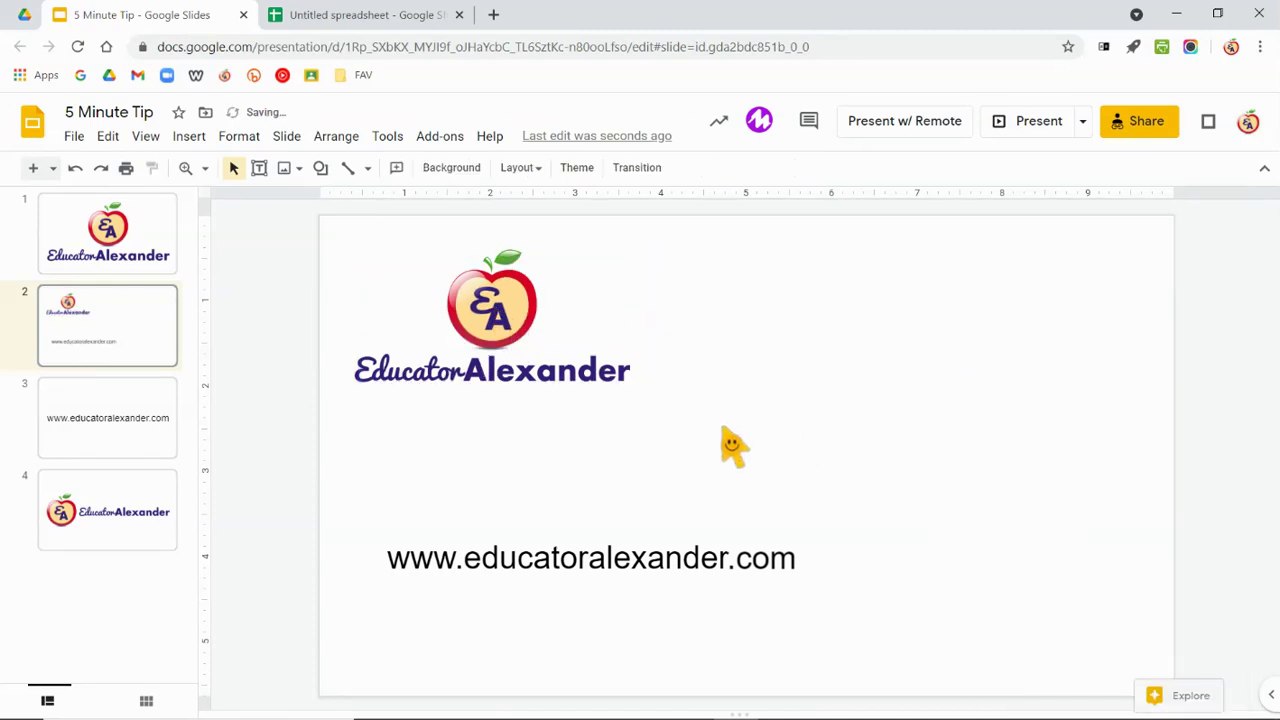
left_click(487, 300)
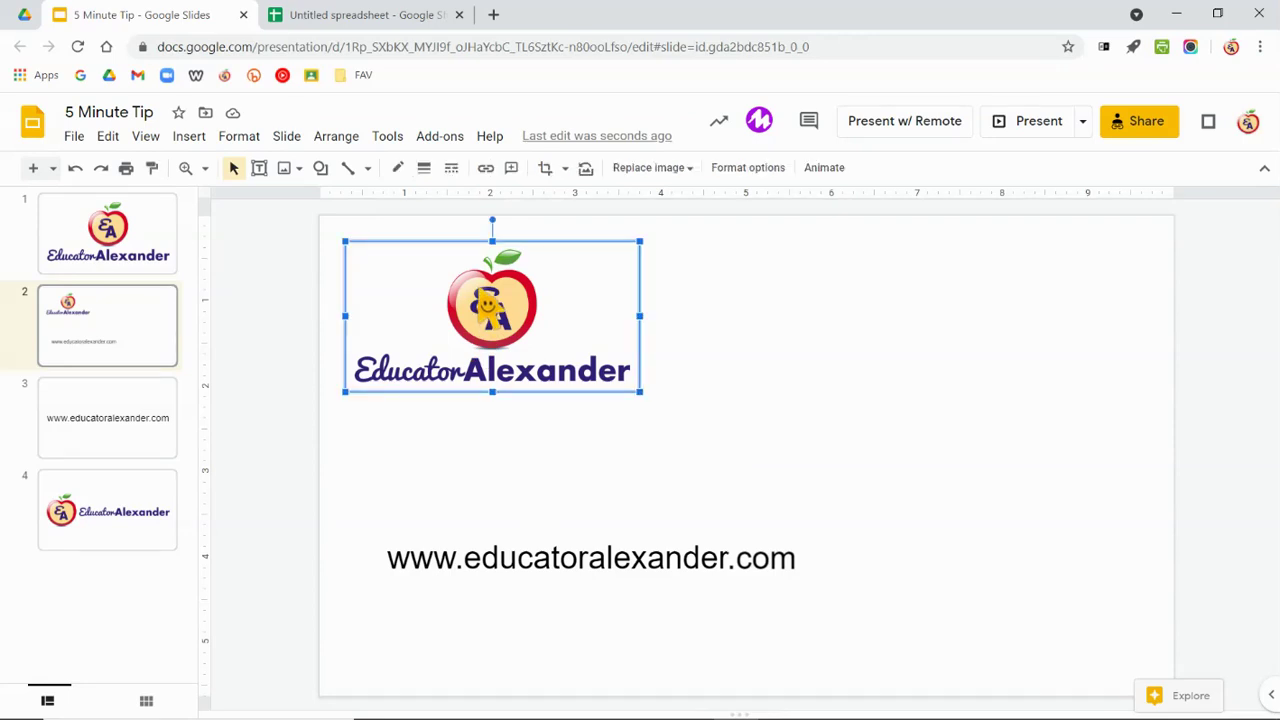
left_click_drag(487, 300, 882, 305)
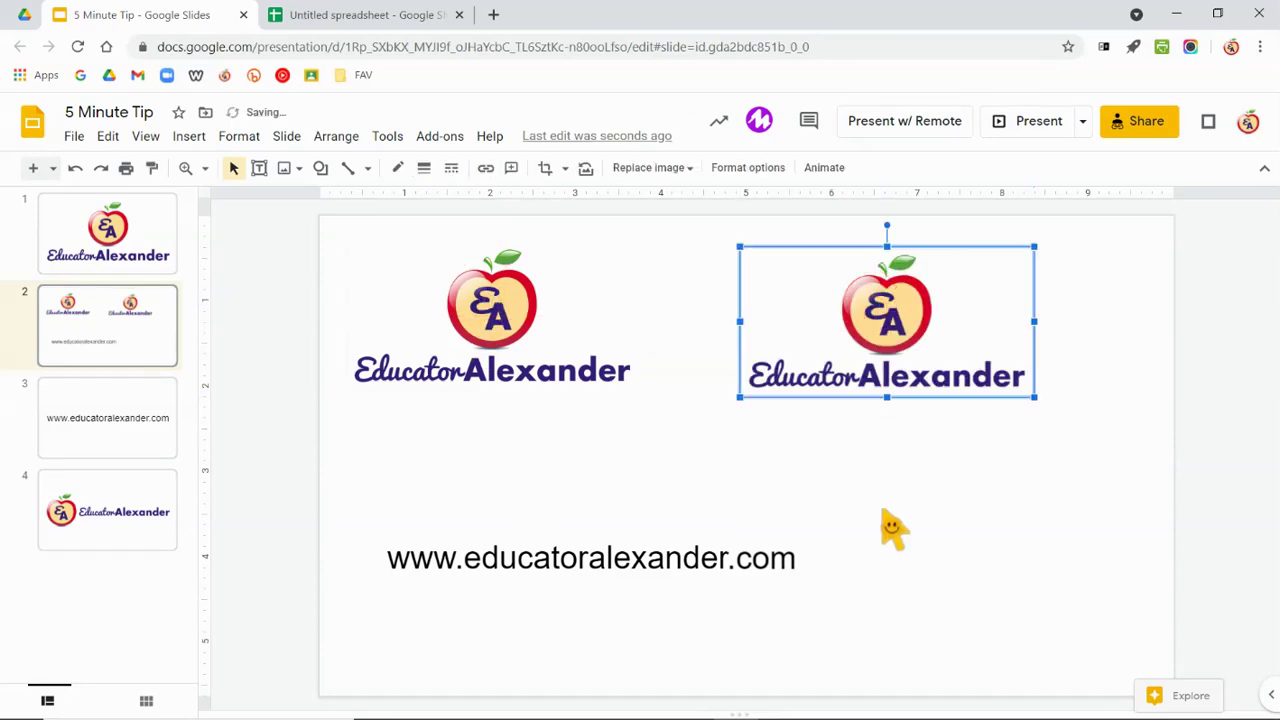
Duplicate the URL text box to the right, undoing a first misplaced copy
left_click(582, 562)
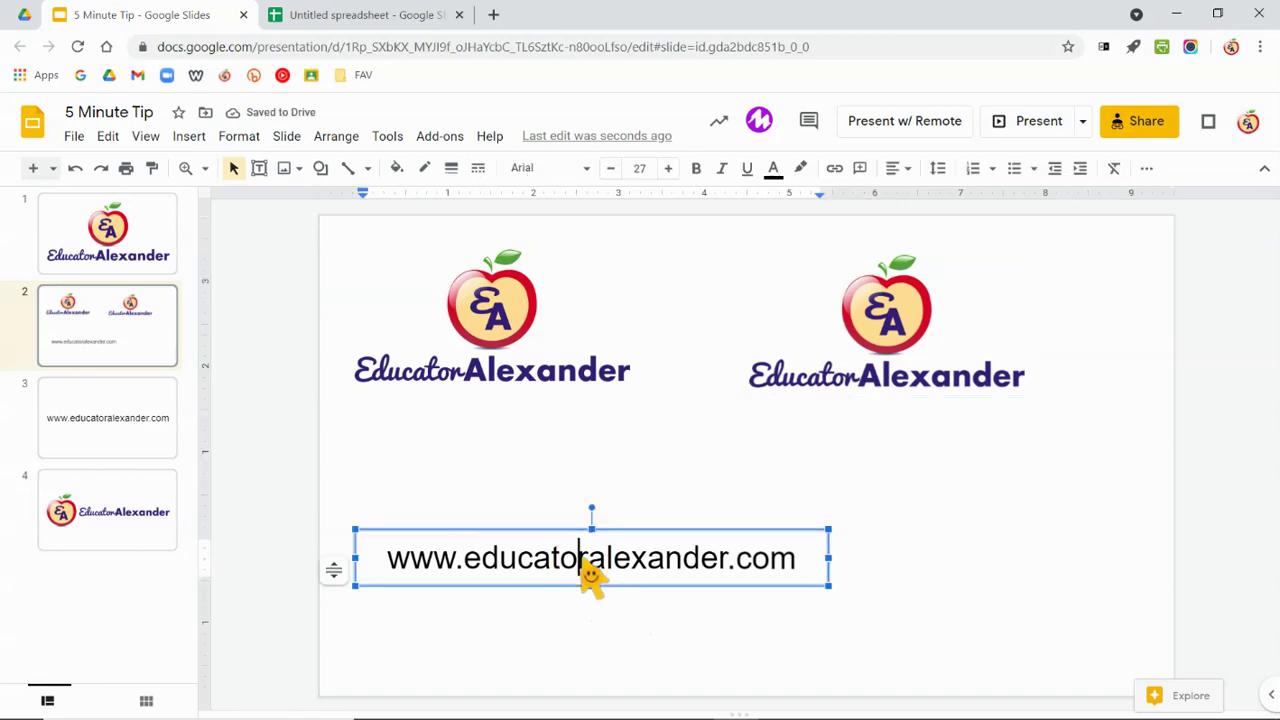
left_click_drag(582, 562, 1034, 566)
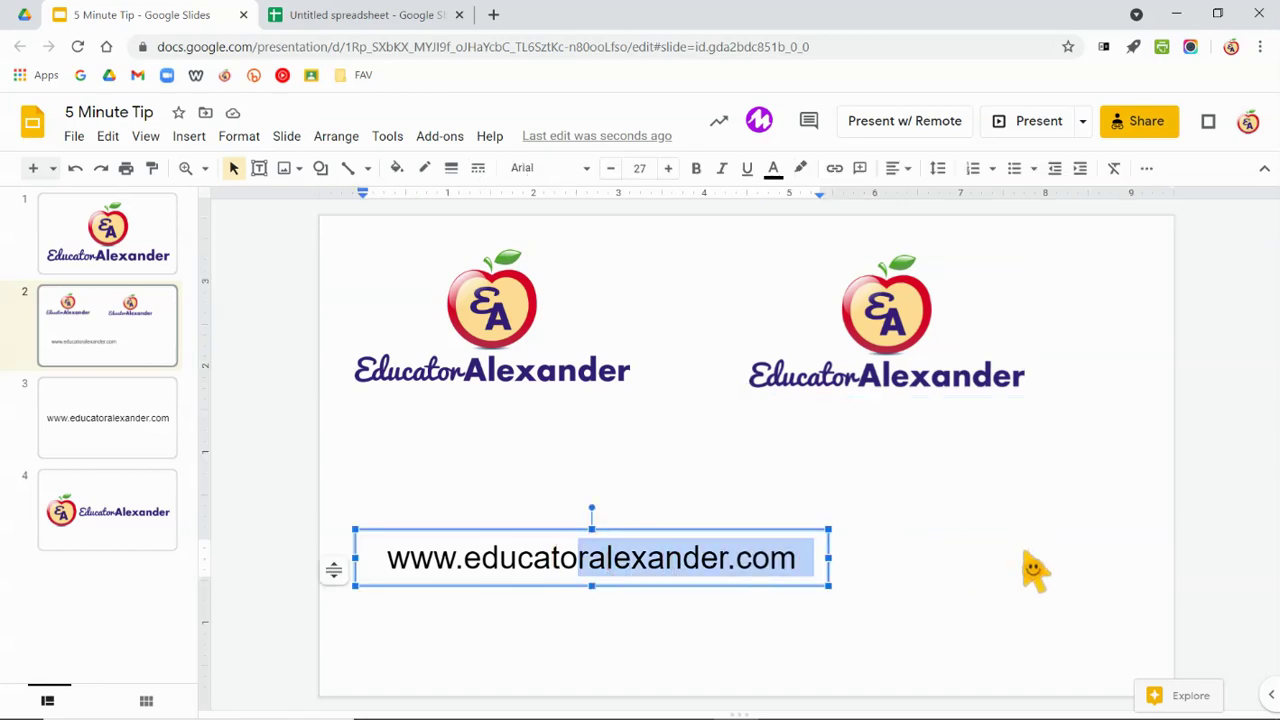
left_click_drag(790, 538, 1072, 470)
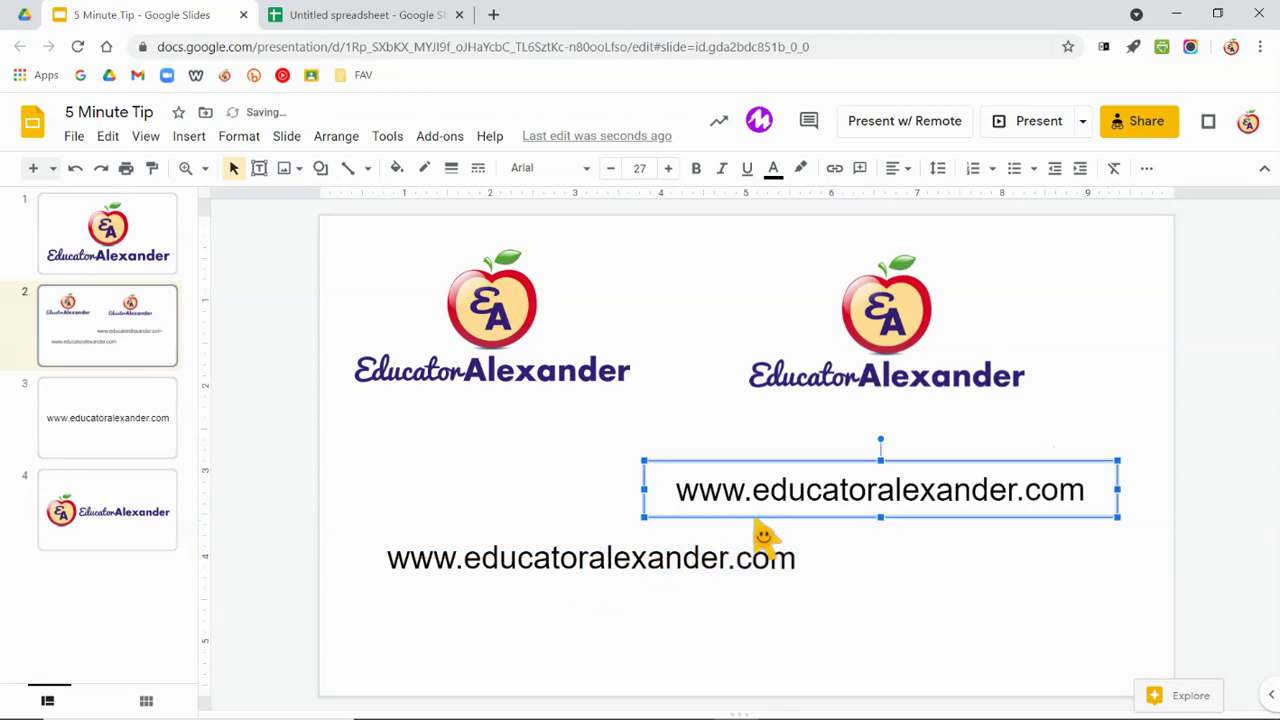
key("ctrl+z")
left_click(634, 566)
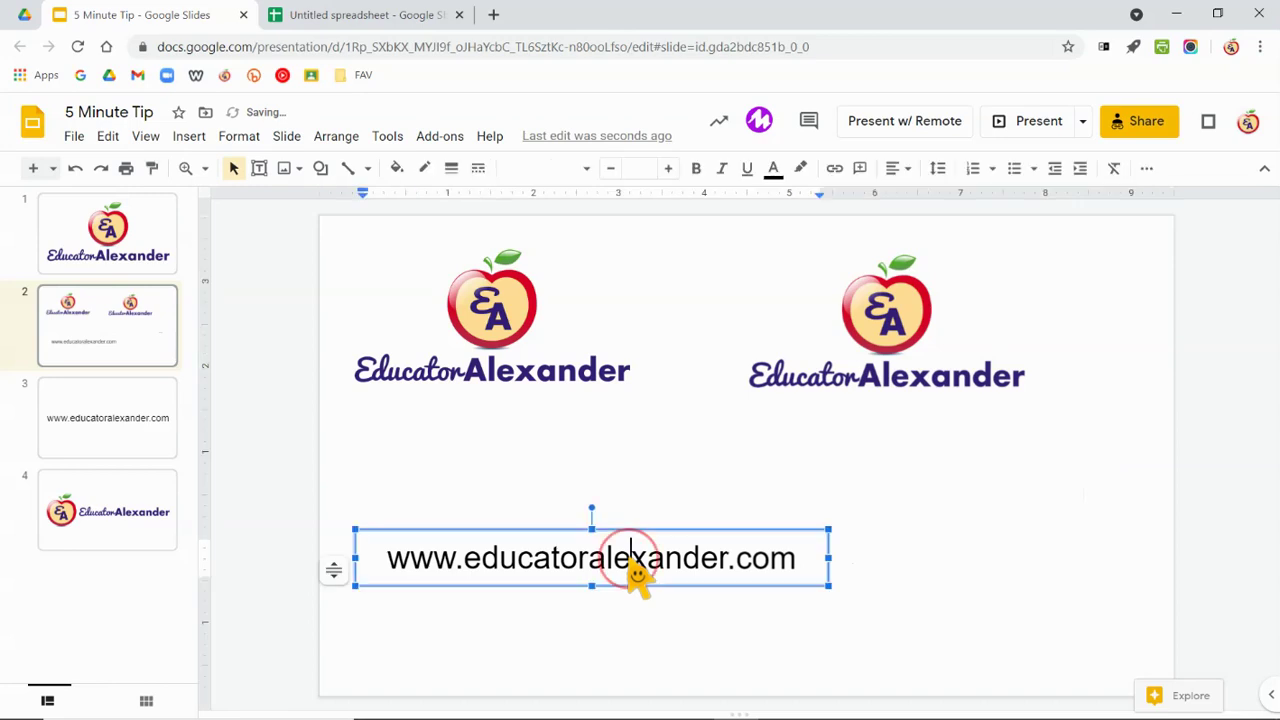
left_click_drag(631, 563, 986, 606)
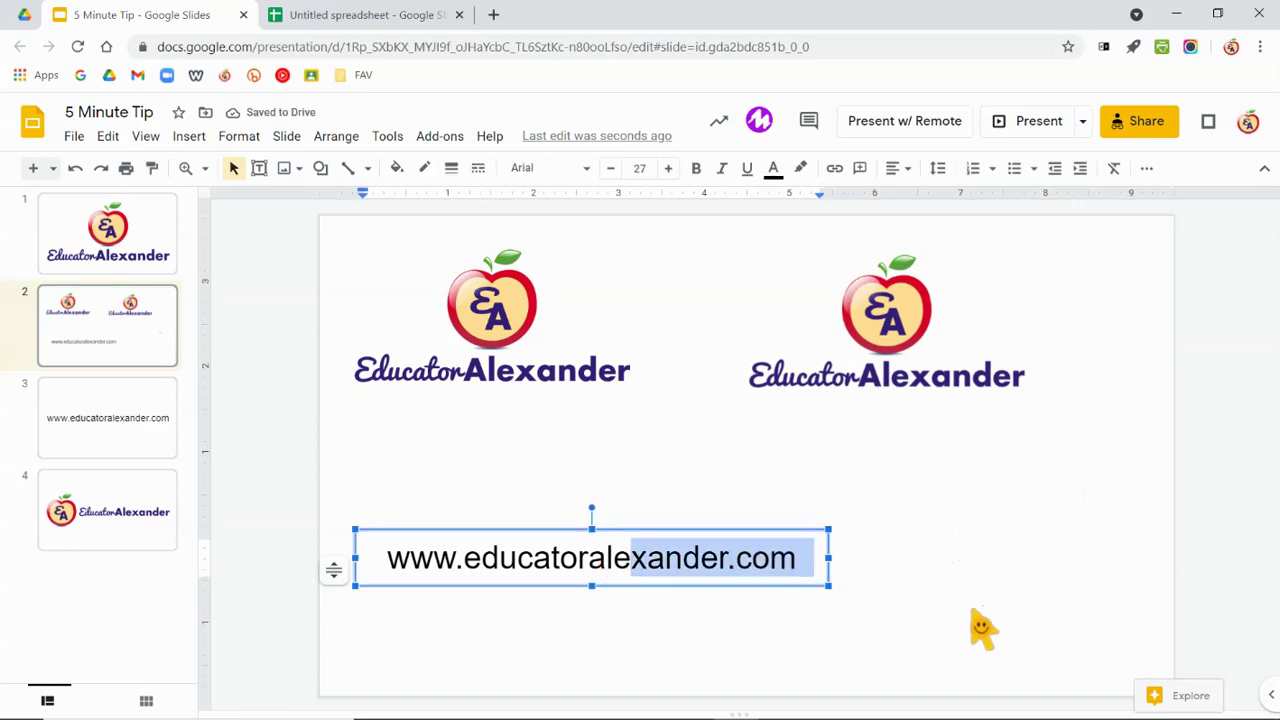
left_click(706, 541)
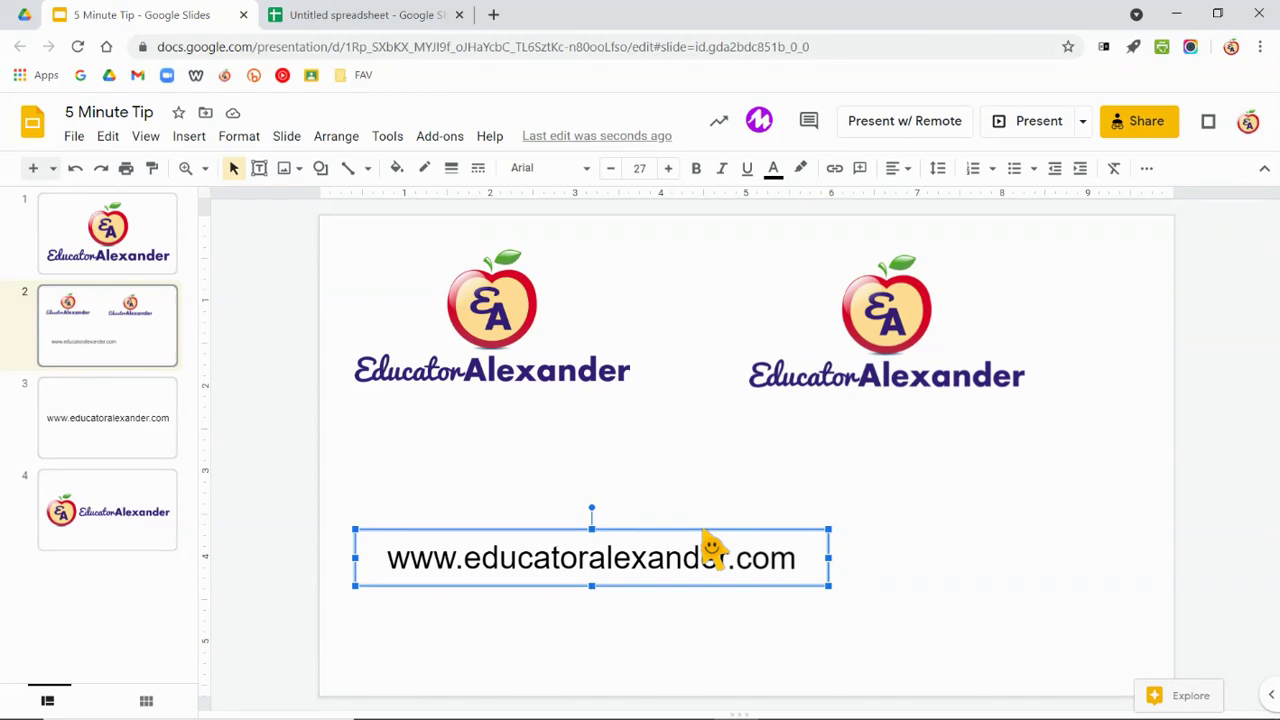
left_click_drag(710, 547, 1043, 540)
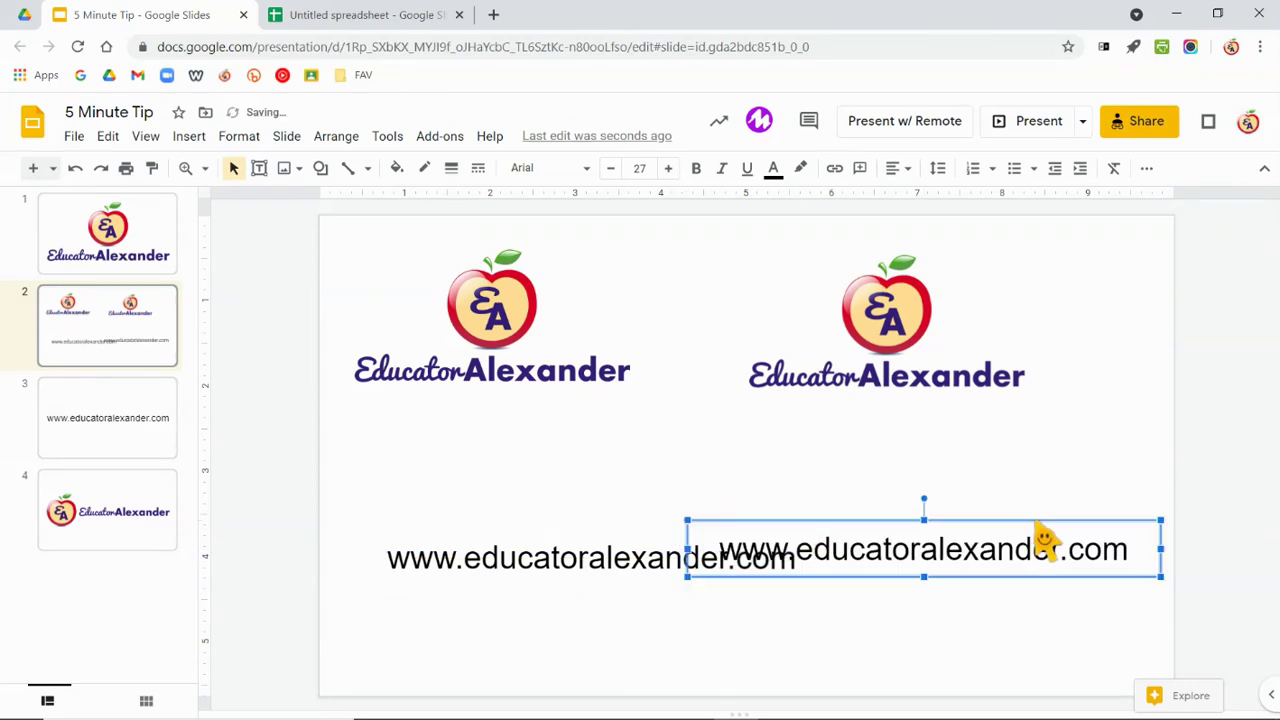
Delete the duplicated web address text and the right-hand logo copy
key("Delete")
left_click(866, 343)
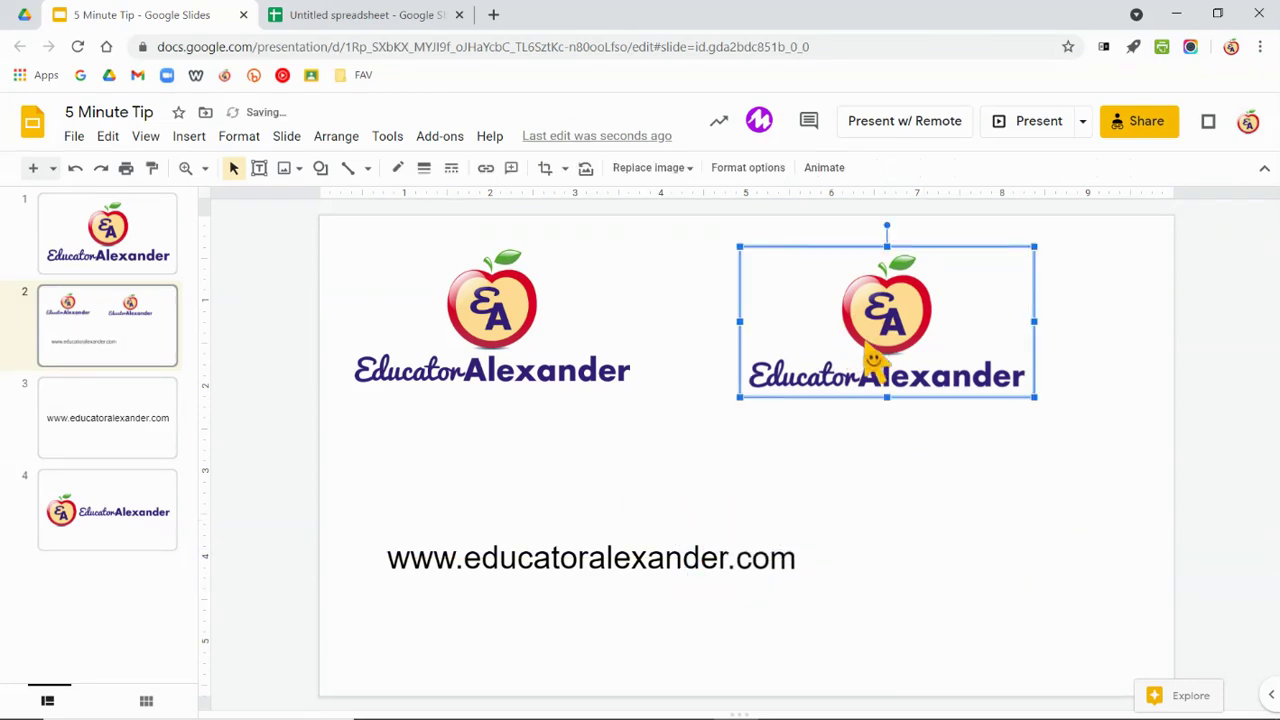
key("Delete")
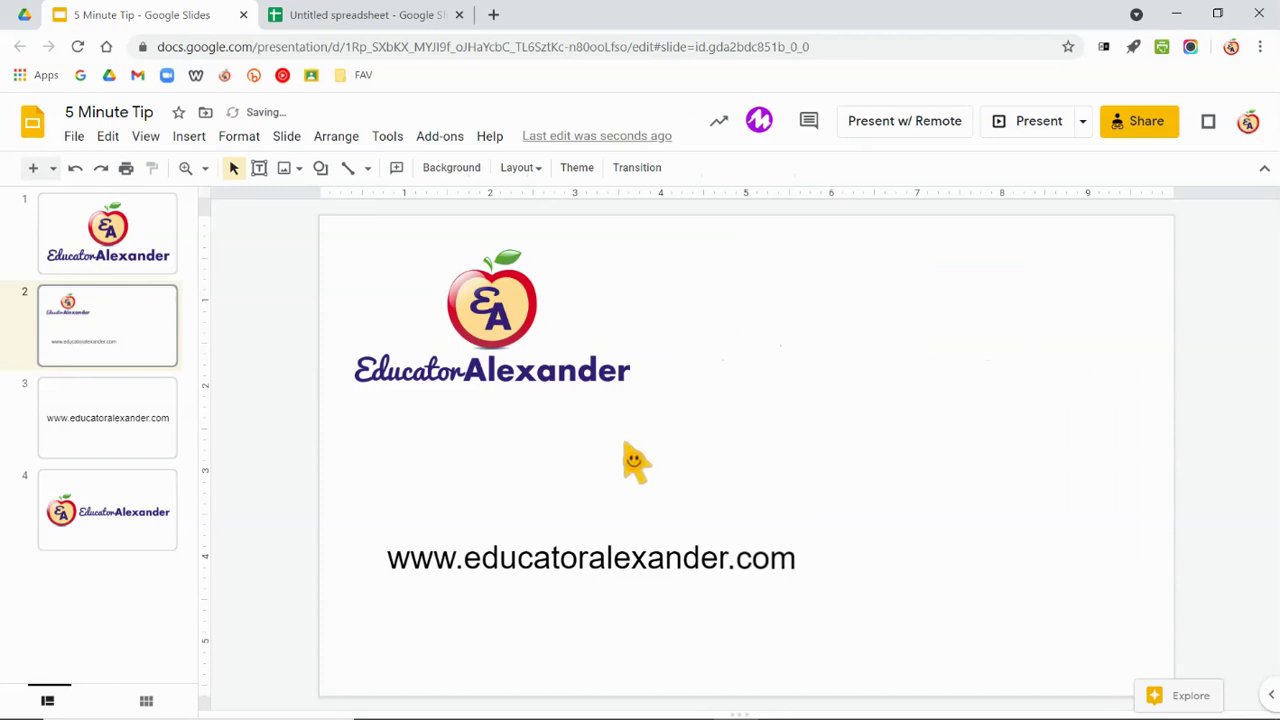
Ctrl-drag a logo copy to the right and a URL text copy up and right
left_click(548, 316)
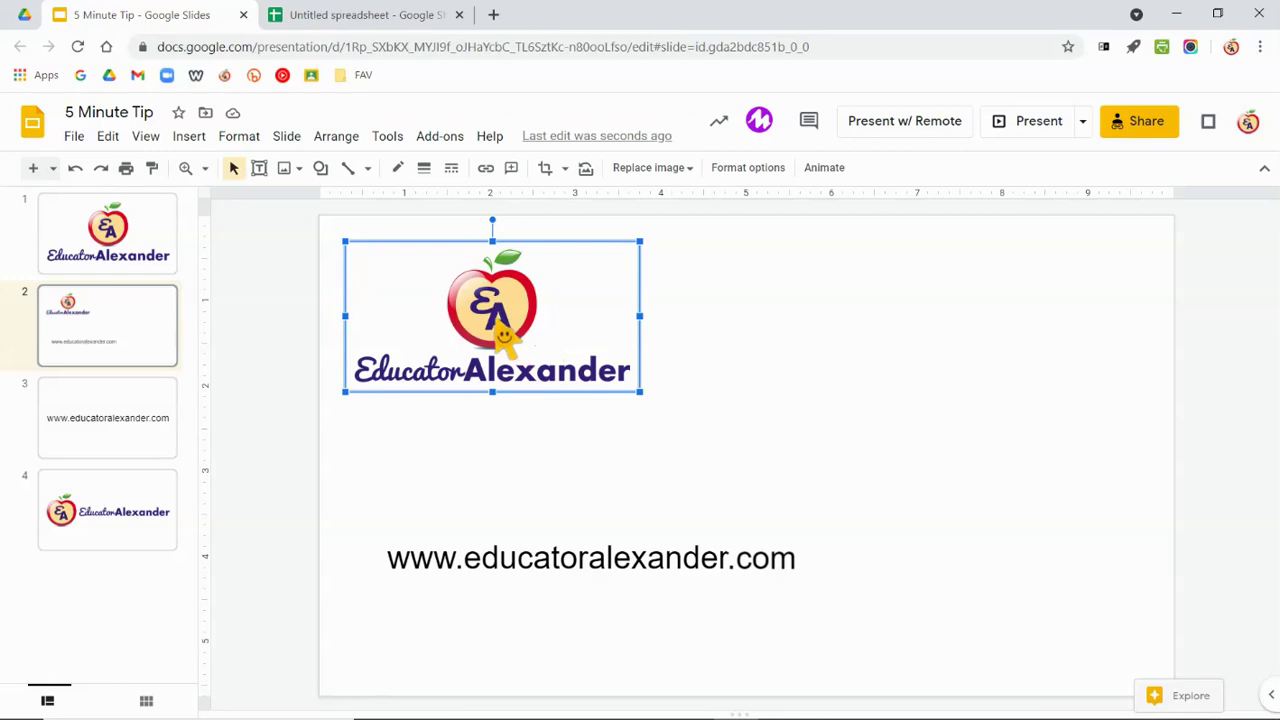
left_click_drag(540, 350, 905, 378)
left_click(662, 565)
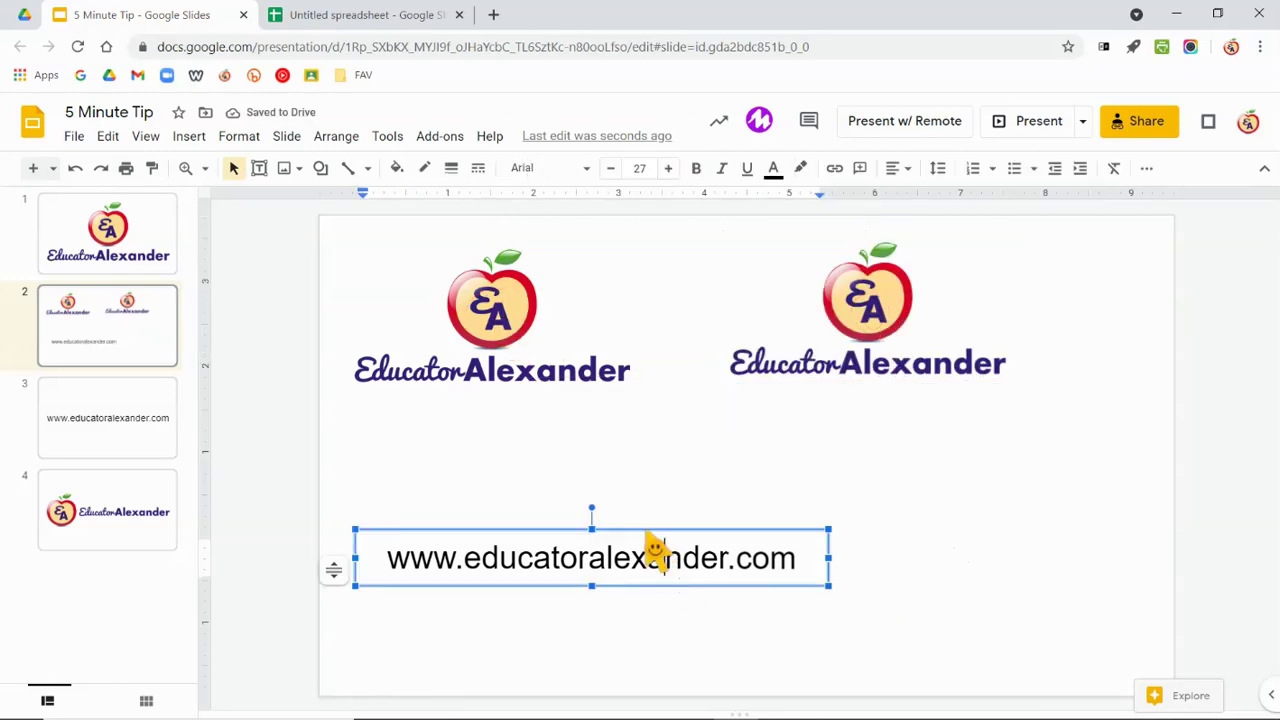
left_click_drag(657, 548, 957, 490)
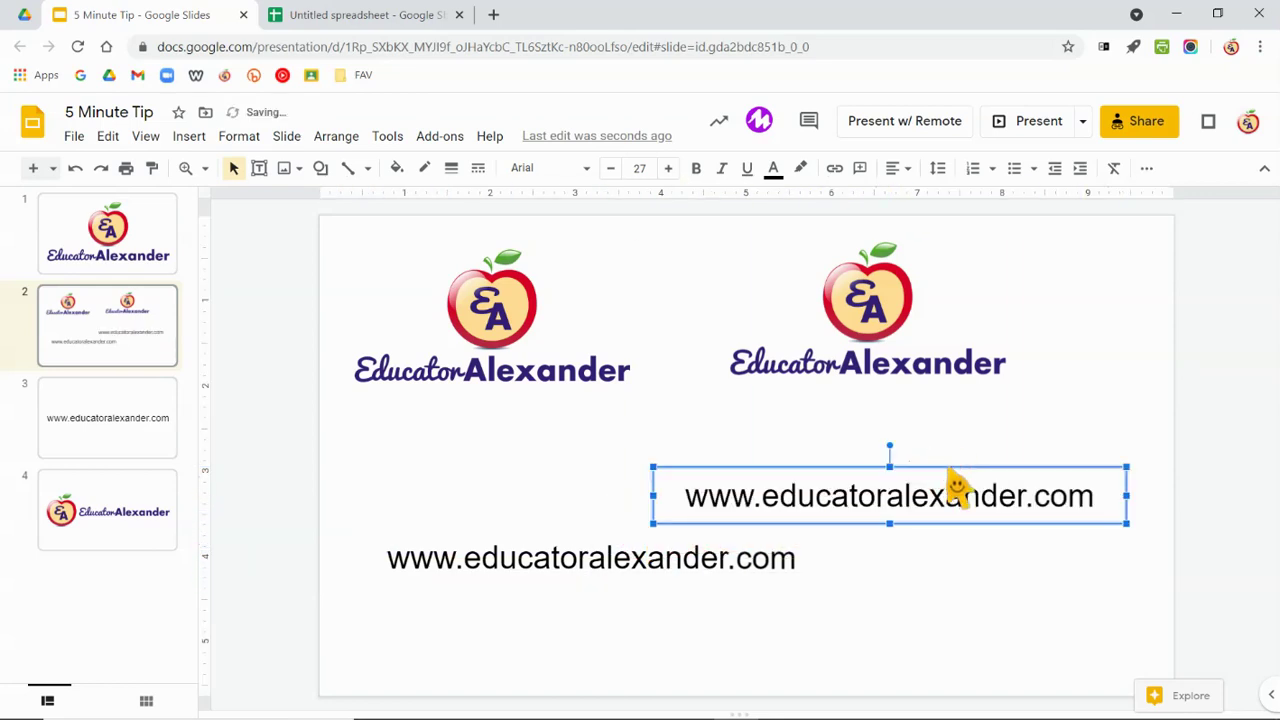
left_click(378, 15)
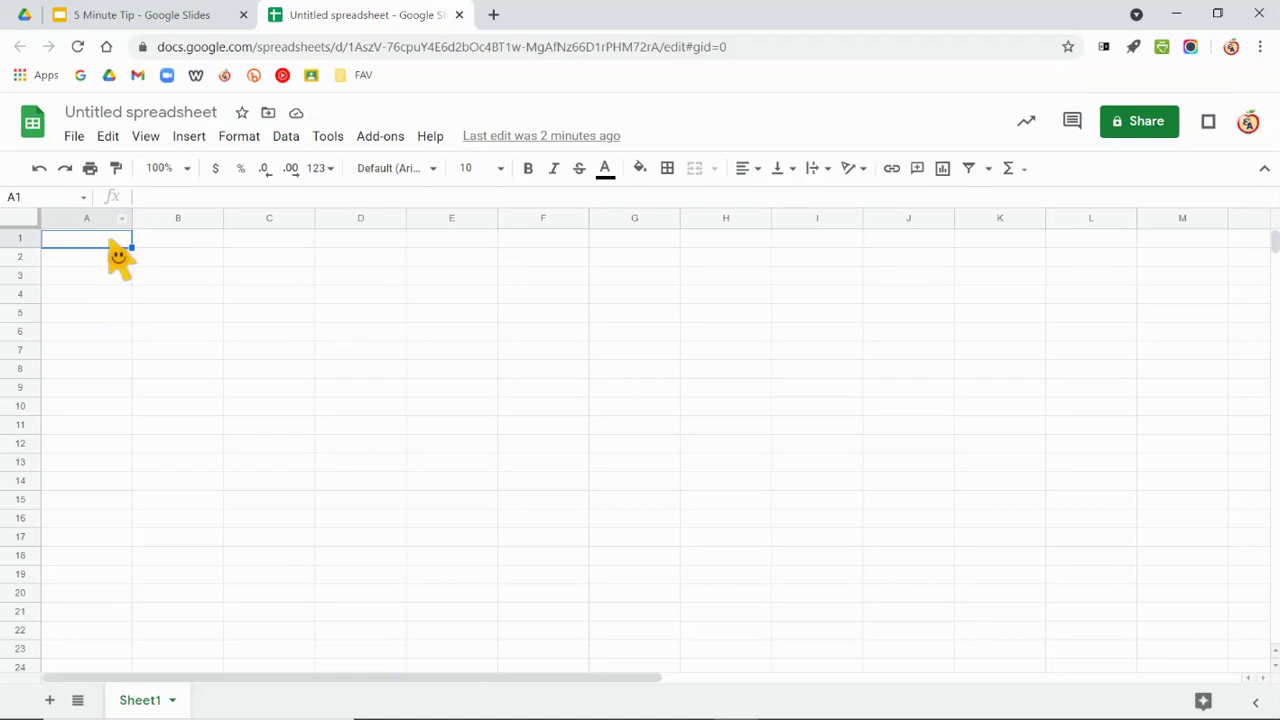
Enter 'The man went to the store.' in cell A1 and reselect A1
type("This is")
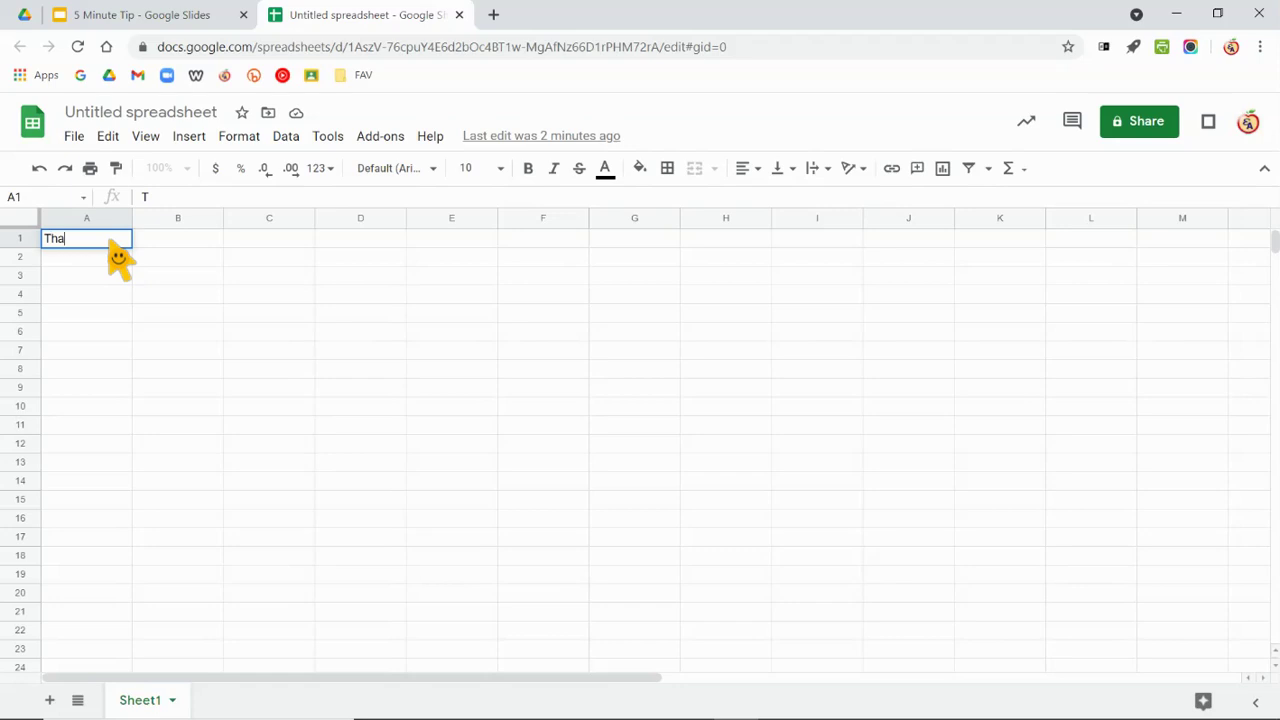
key("BackSpace")
key("BackSpace")
key("BackSpace")
key("BackSpace")
key("BackSpace")
type("e man we")
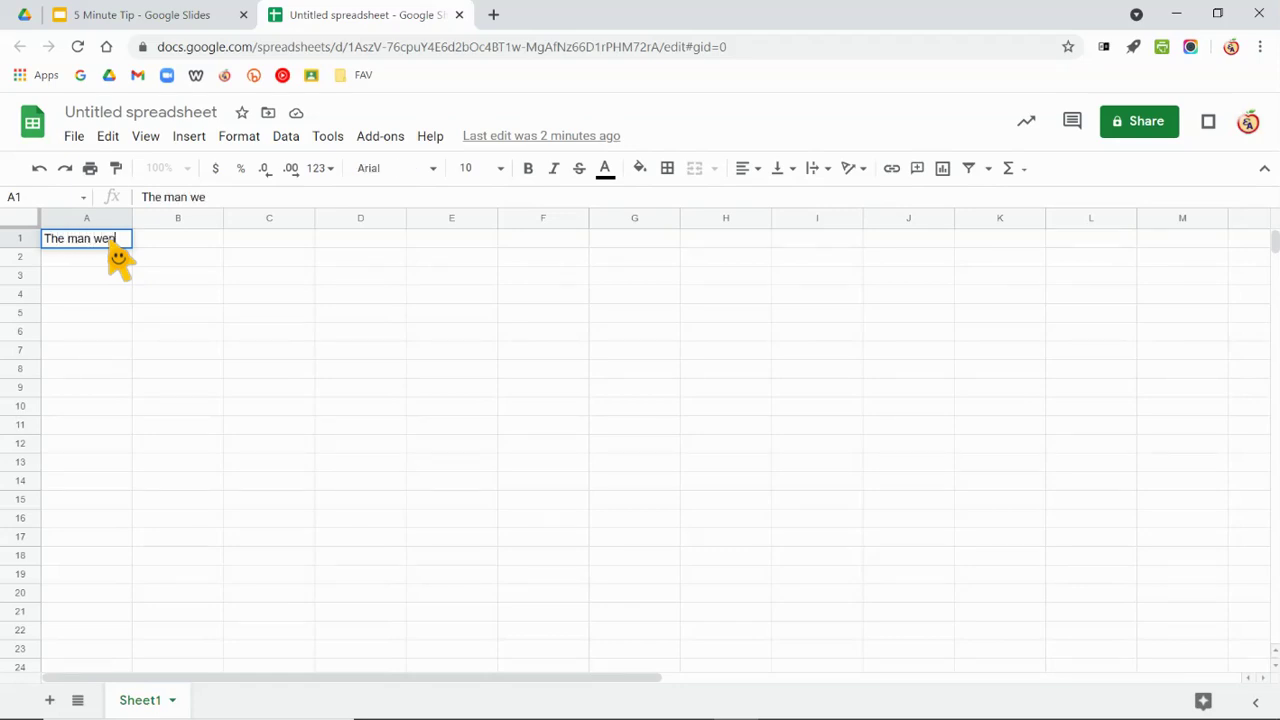
type("nt to the store.")
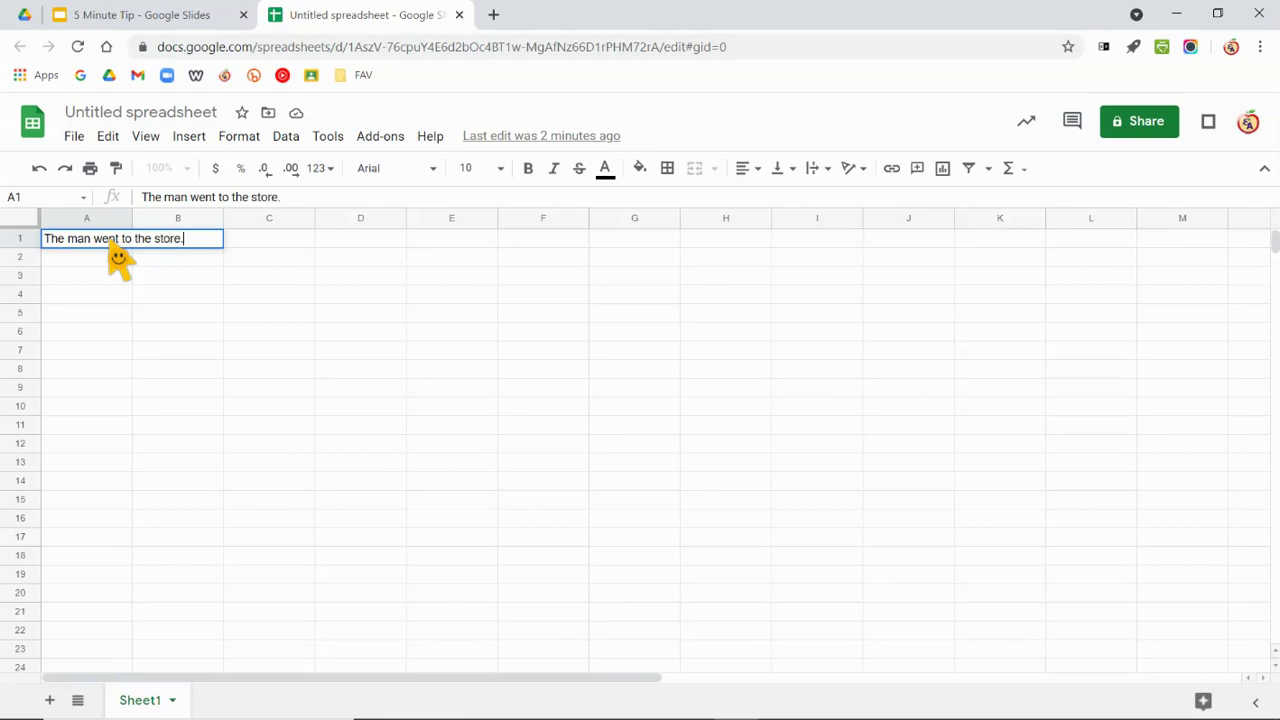
key("Return")
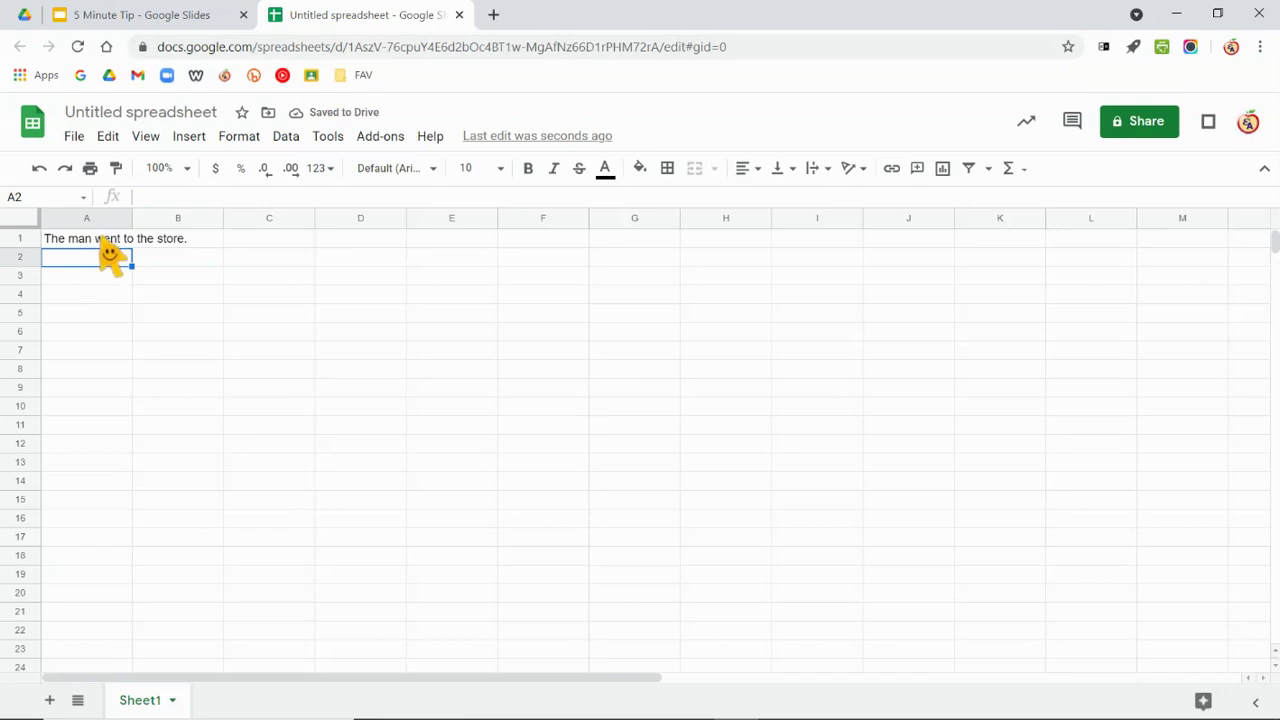
key("Up")
left_click(100, 245)
Add a blank line and then 'He bought...' below the first sentence in cell A1
left_click(100, 245)
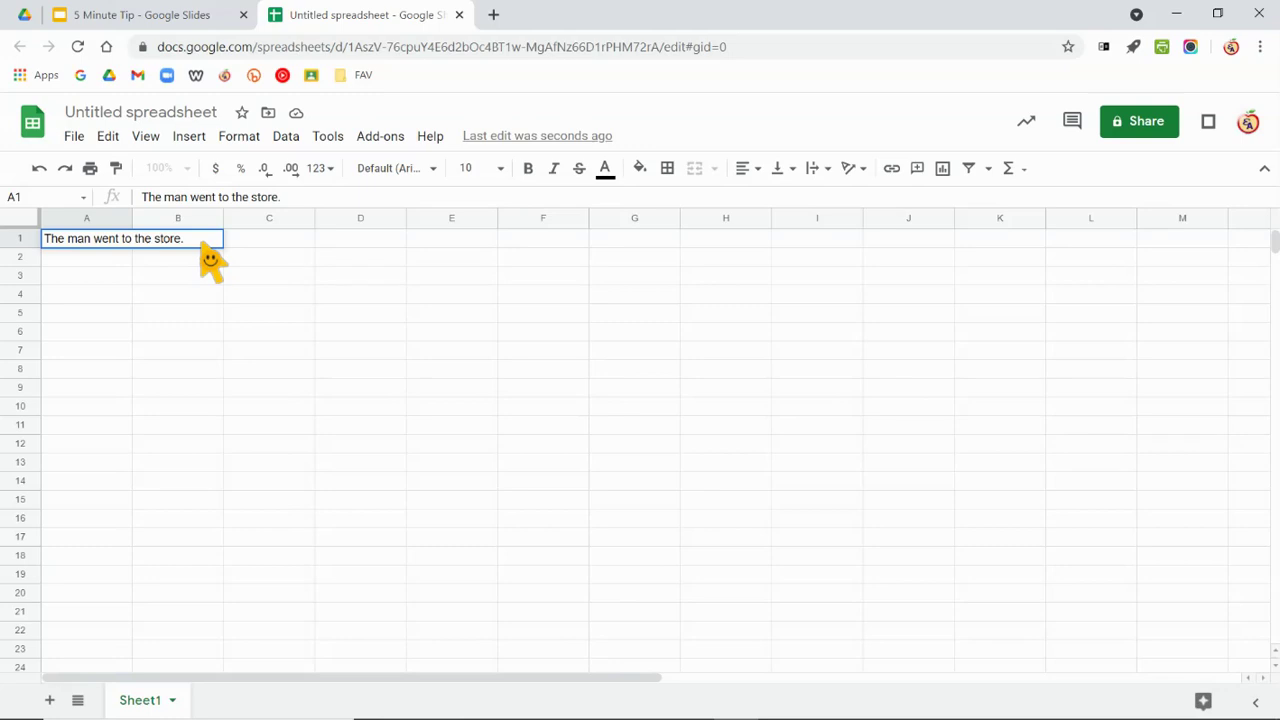
key("alt+Return")
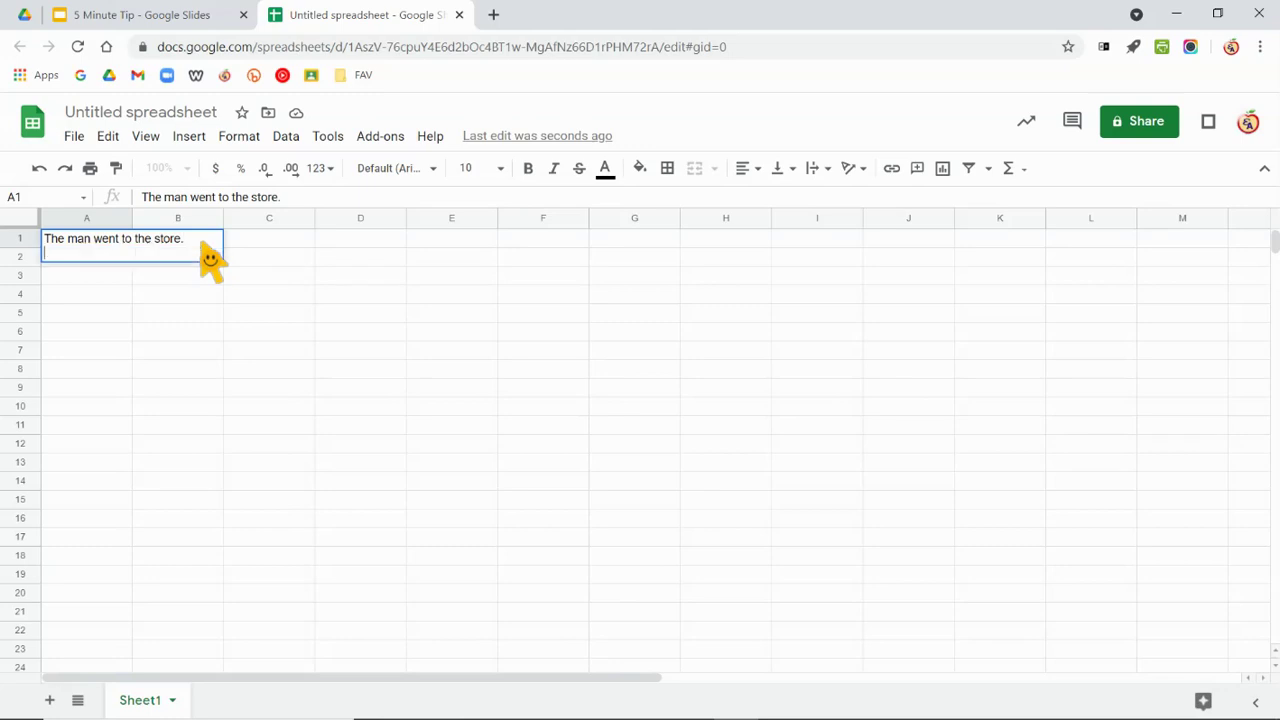
key("alt+Return")
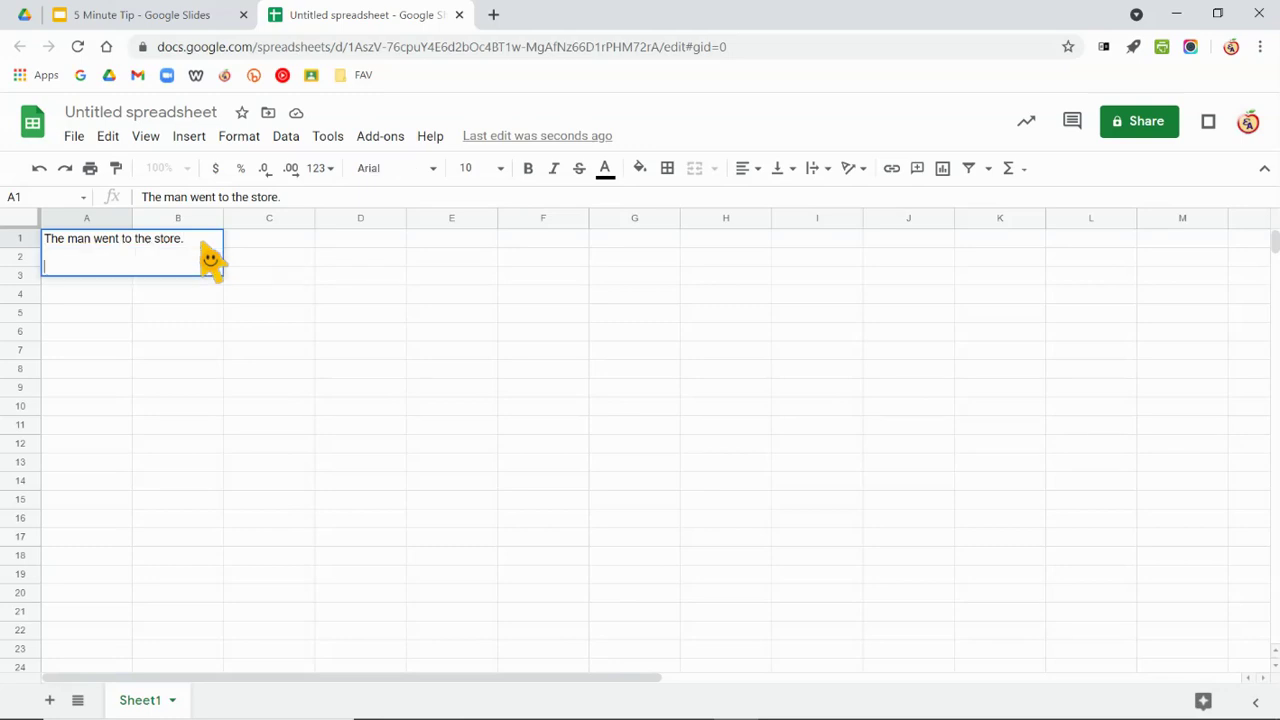
type("He bought...")
left_click_drag(194, 300, 170, 355)
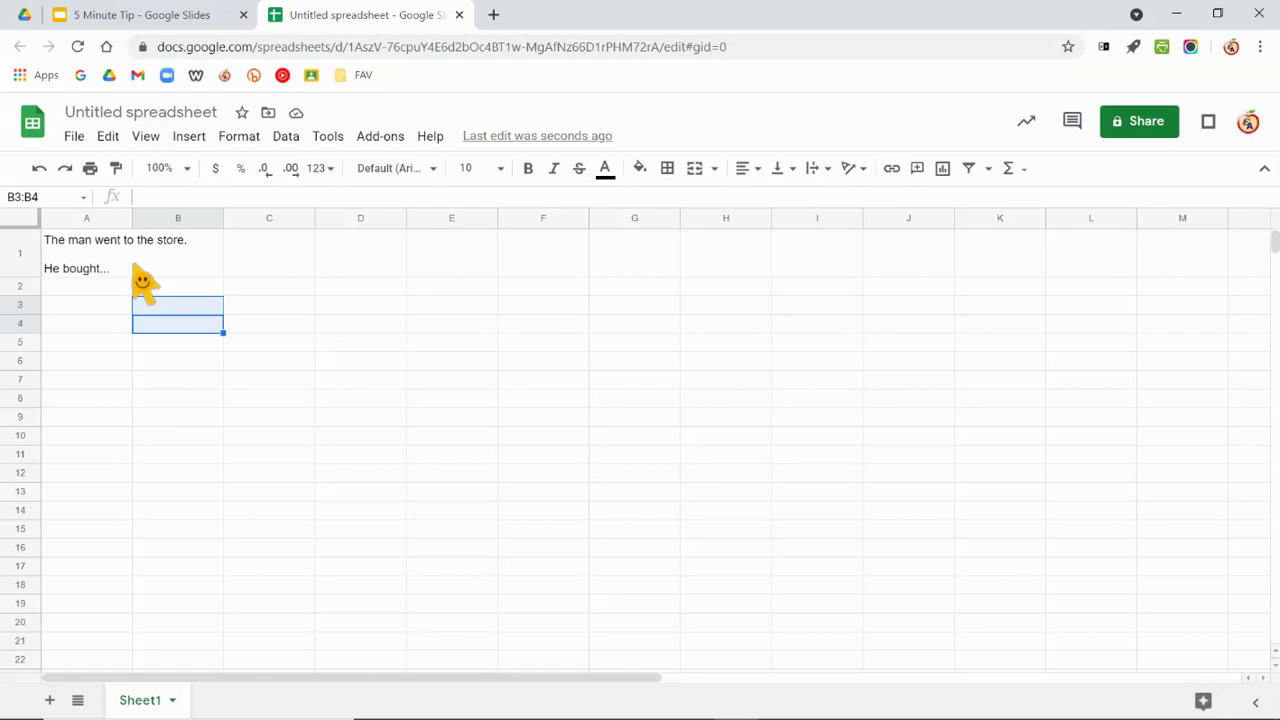
left_click(130, 268)
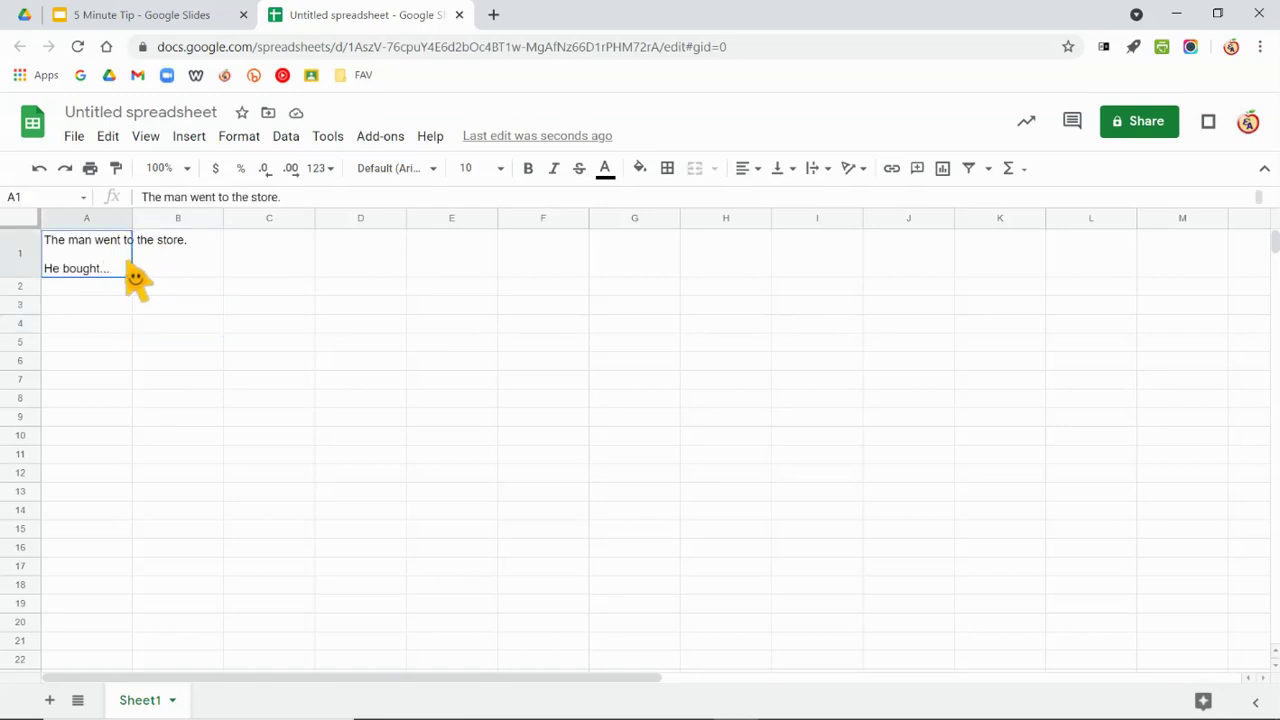